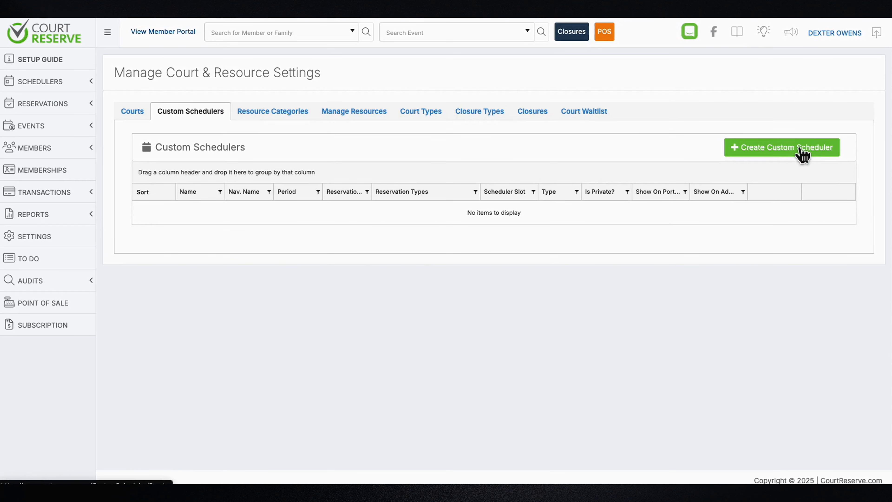
Start a new custom scheduler named Pickleball with Pickleball as its navigation name in the member portal
left_click(803, 154)
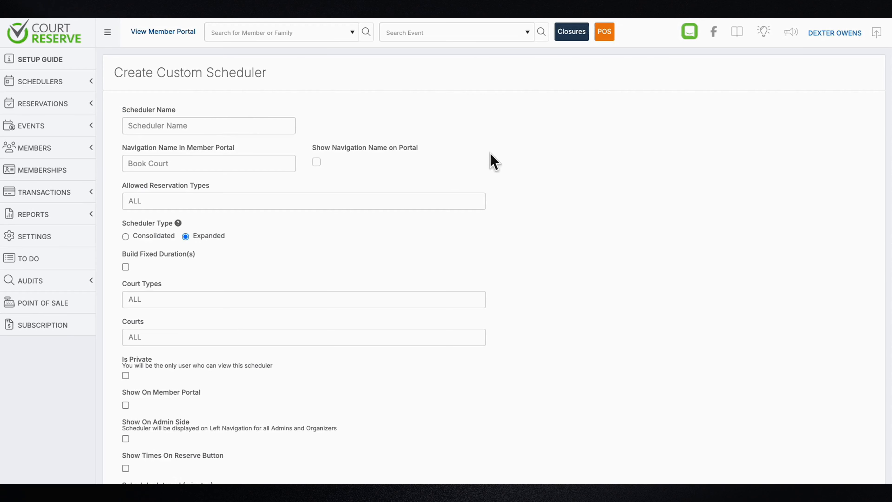
type("Pickleball")
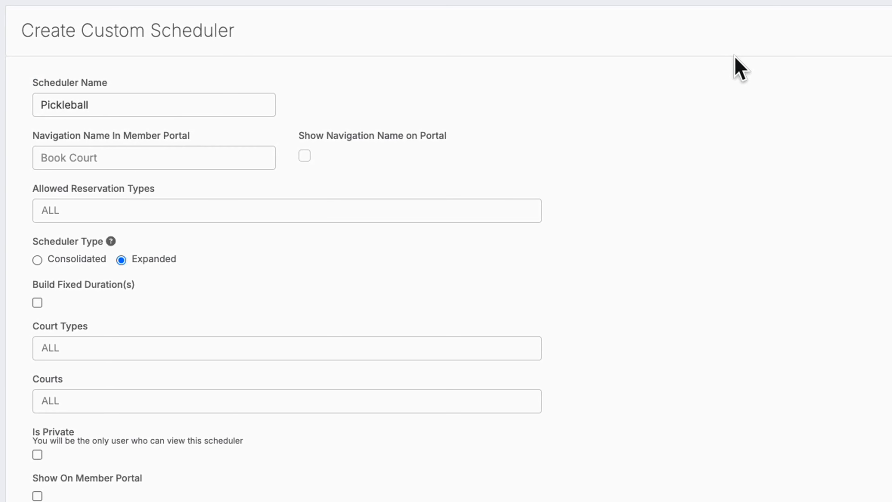
left_click(139, 160)
type("Pickleball")
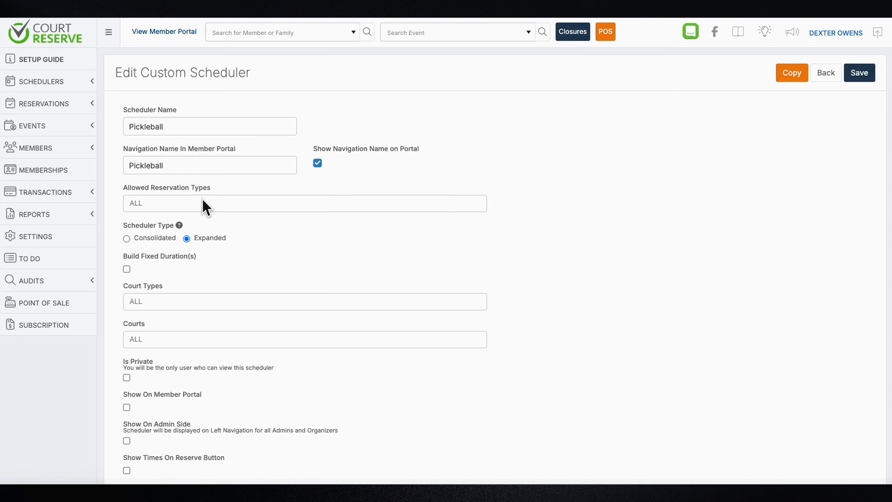
Restrict the allowed reservation types to Pickleball Doubles and Pickleball Singles
left_click(205, 206)
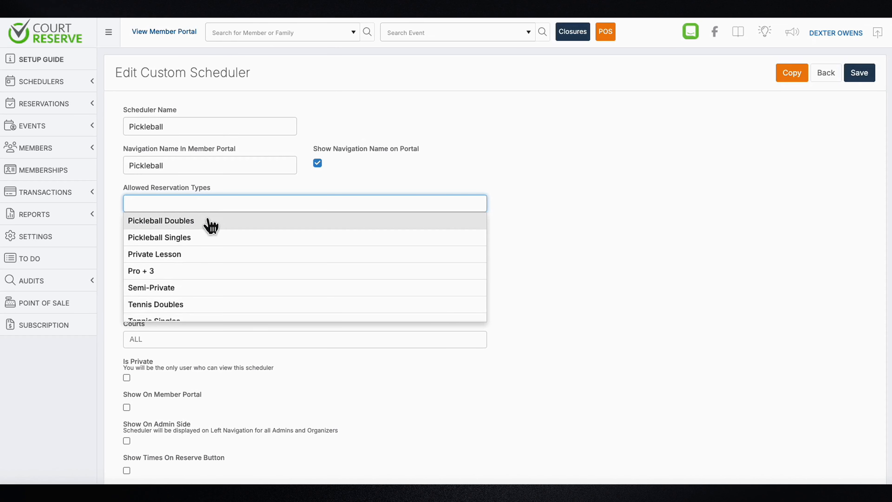
left_click(209, 221)
left_click(200, 212)
left_click(198, 248)
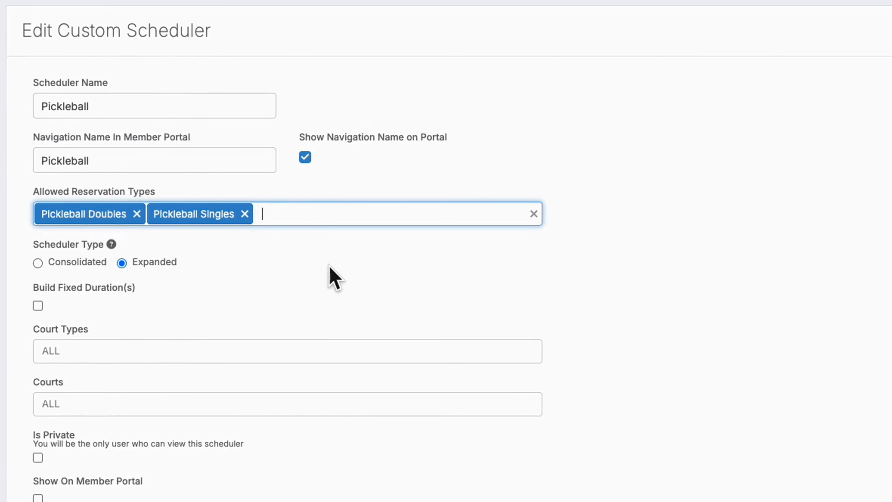
Limit the scheduler to the Pickleball court type and the courts Pickleball #9, #10, #11 and #12
mouse_move(111, 244)
left_click(119, 353)
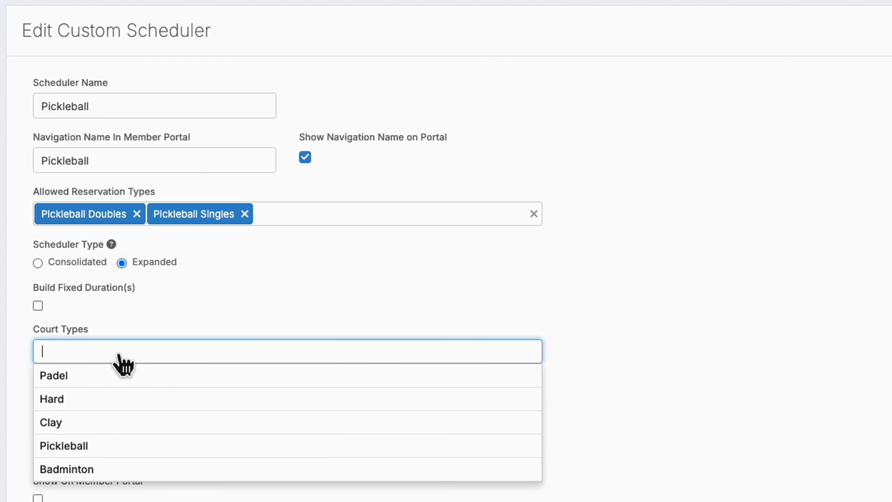
left_click(117, 448)
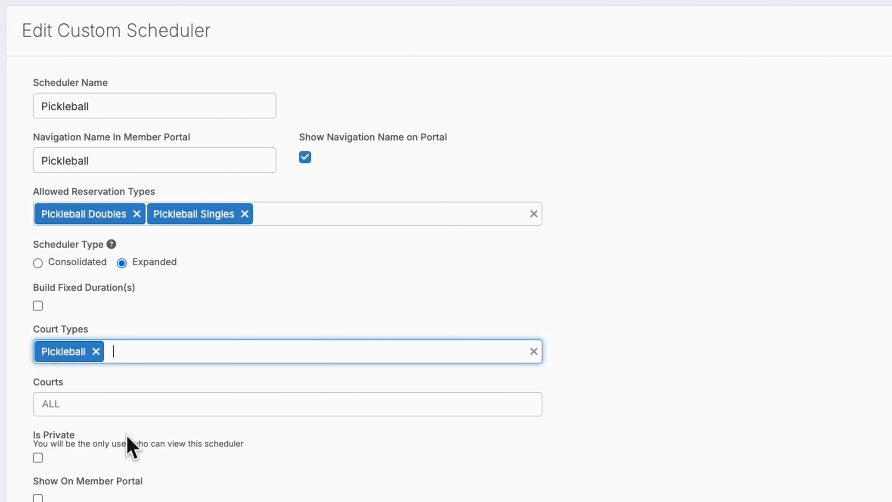
left_click(133, 411)
left_click(144, 428)
left_click(150, 452)
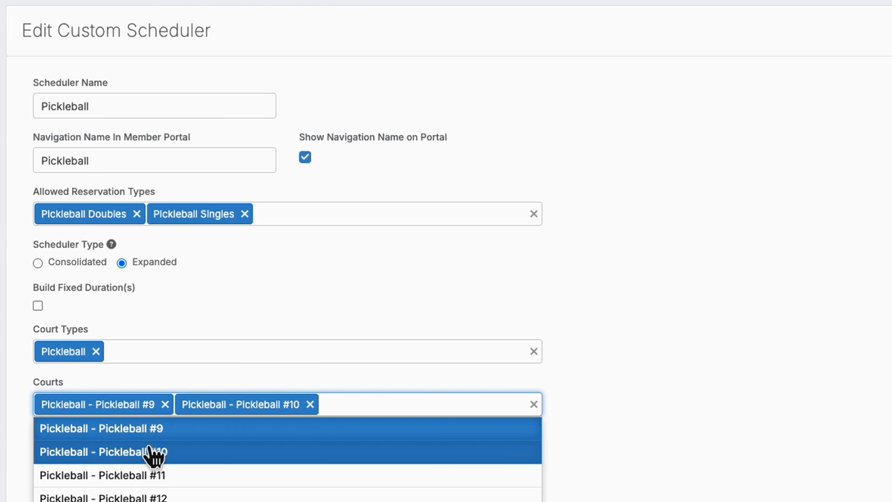
left_click(148, 476)
left_click(146, 499)
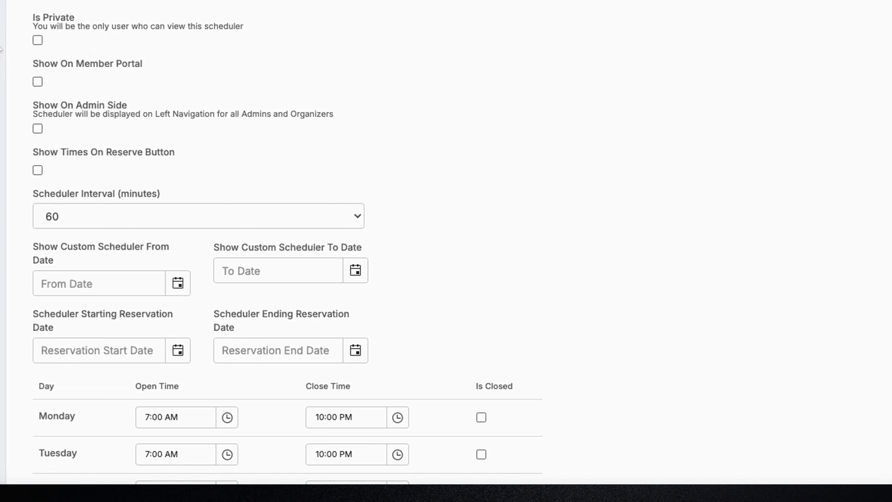
Keep the scheduler non-private and show it on the member portal
left_click(38, 39)
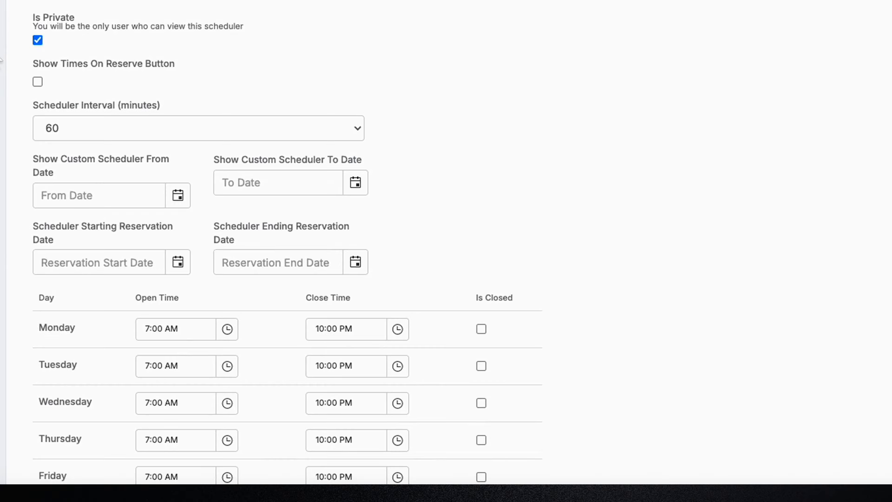
left_click(37, 40)
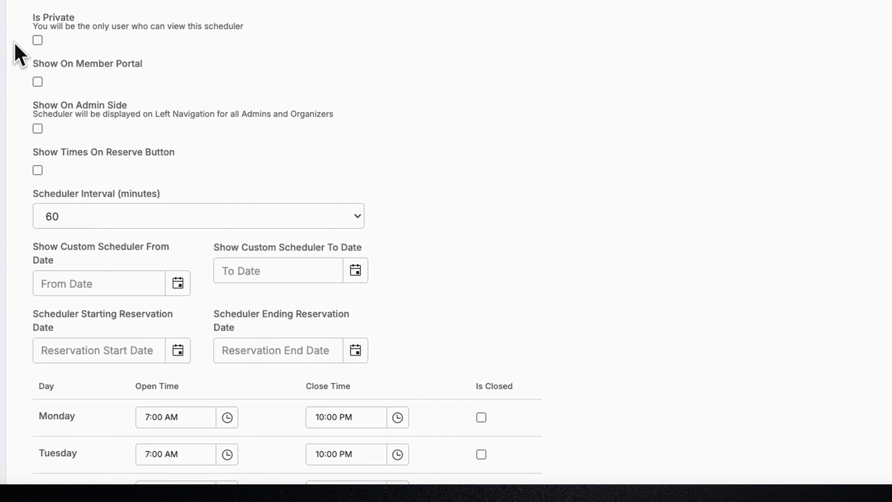
left_click(37, 82)
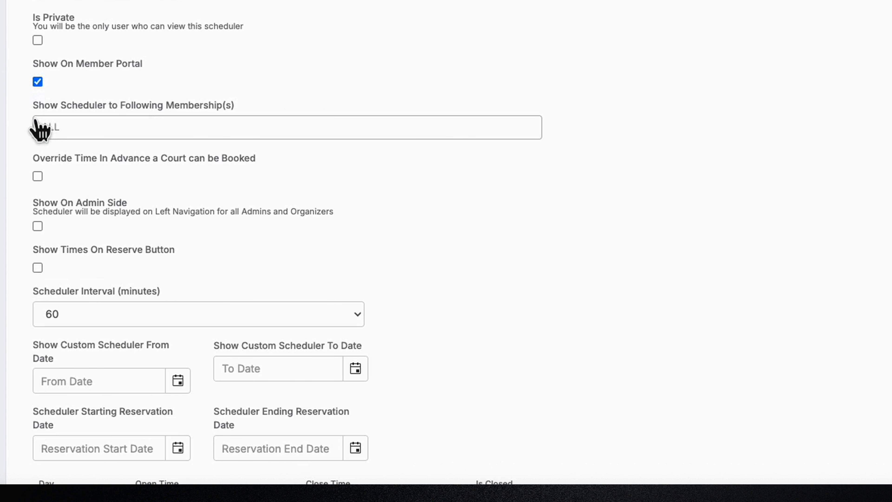
left_click(55, 128)
left_click(63, 152)
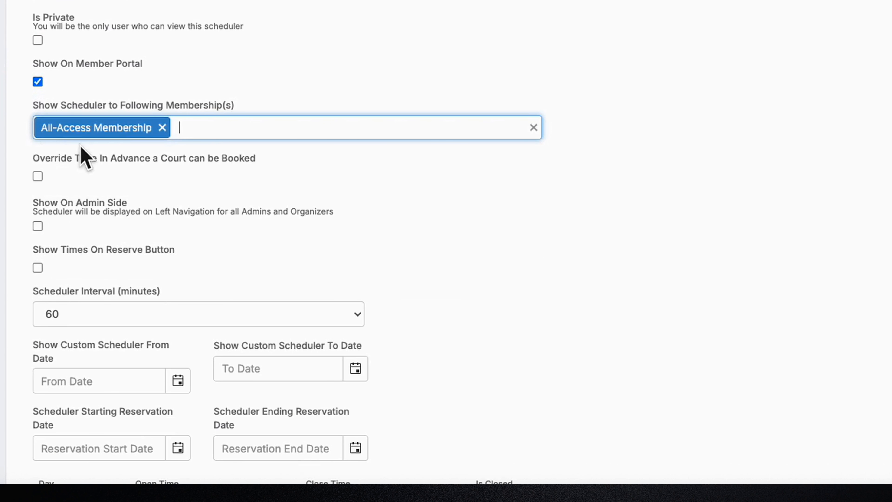
left_click(203, 138)
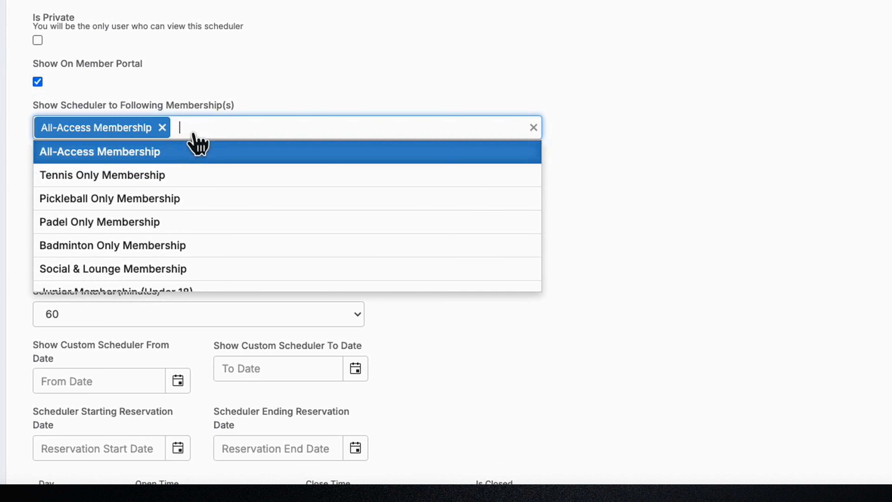
left_click(164, 197)
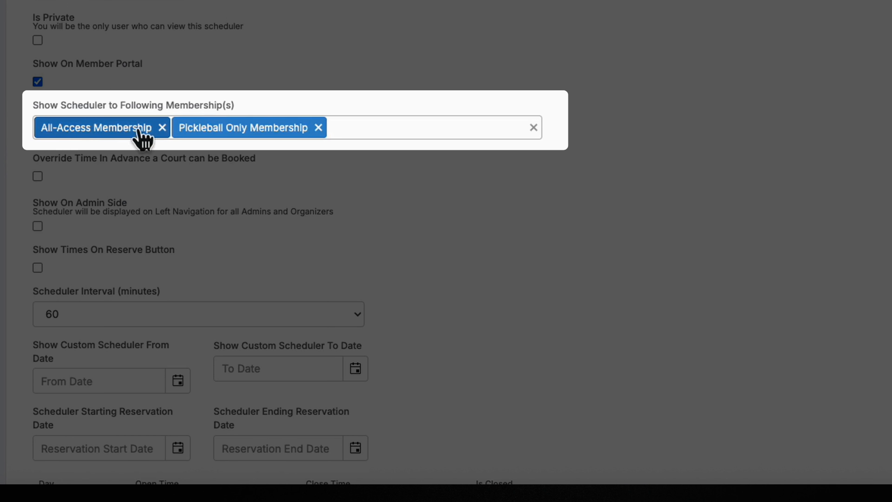
left_click(162, 128)
left_click(179, 127)
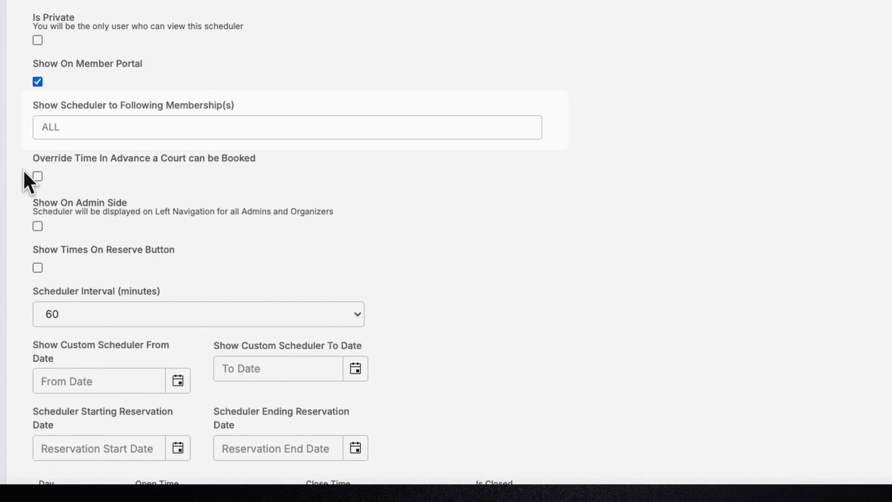
Enable overriding the time in advance a court can be booked and showing times on the reserve button
left_click(38, 176)
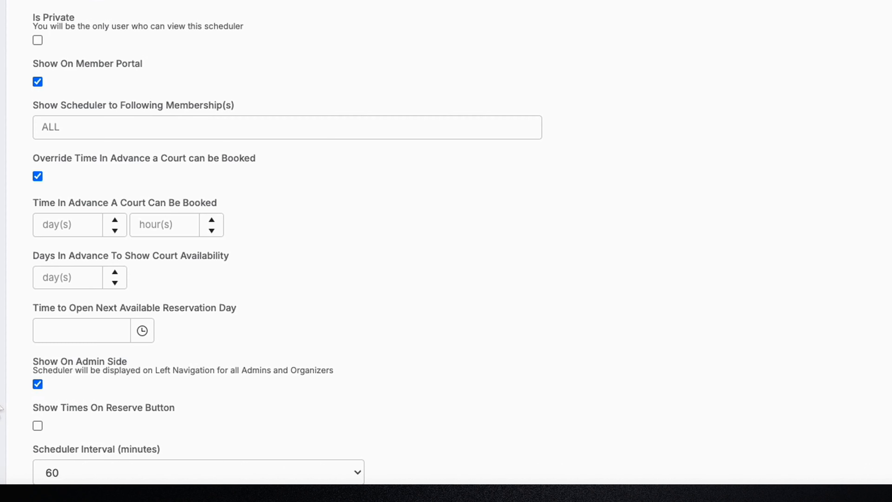
scroll(2, 402, "down", 10)
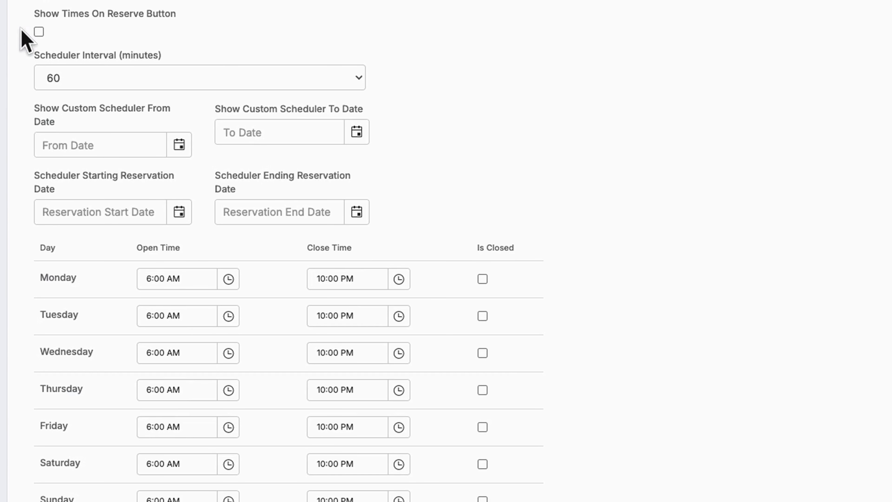
left_click(39, 32)
Open the Pickleball custom scheduler from the list of schedulers in the admin navigation
scroll(67, 102, "up", 10)
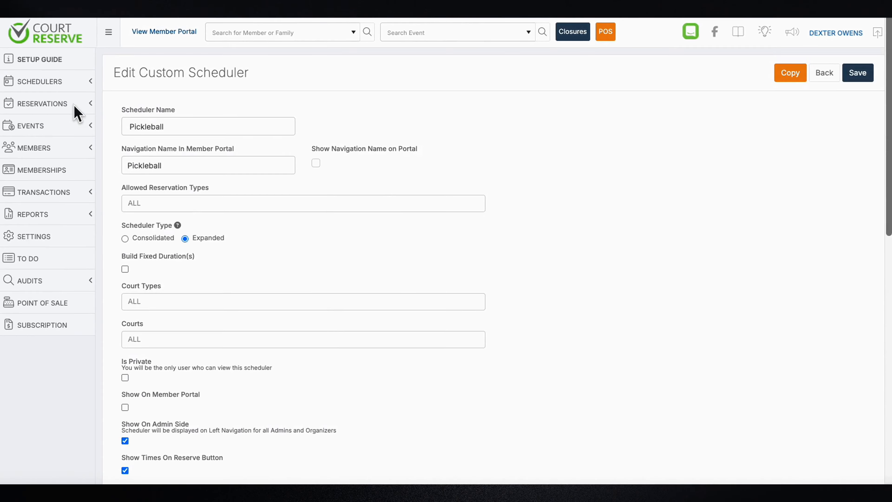
left_click(57, 86)
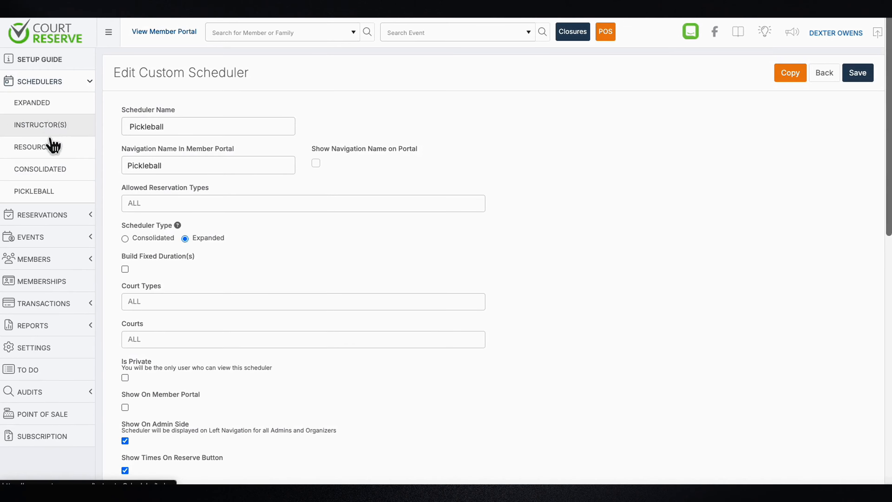
left_click(48, 190)
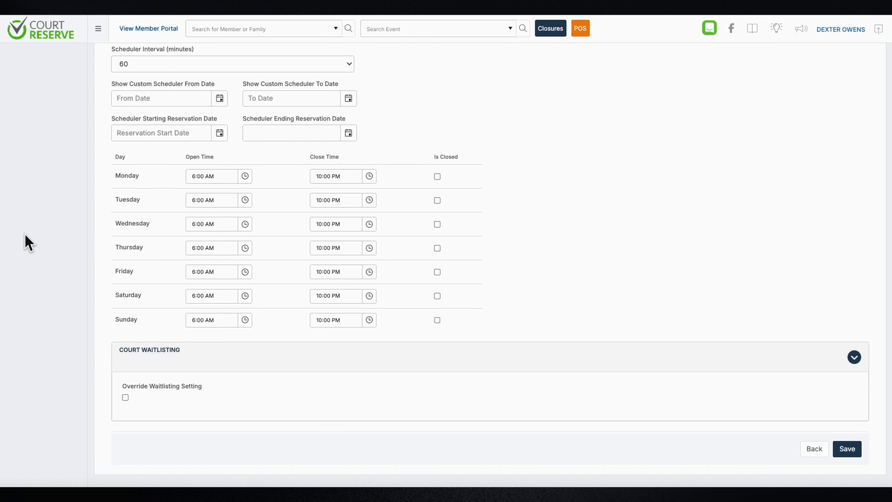
Set the custom scheduler to show from 11/1/2025 to 3/31/2026
left_click(219, 100)
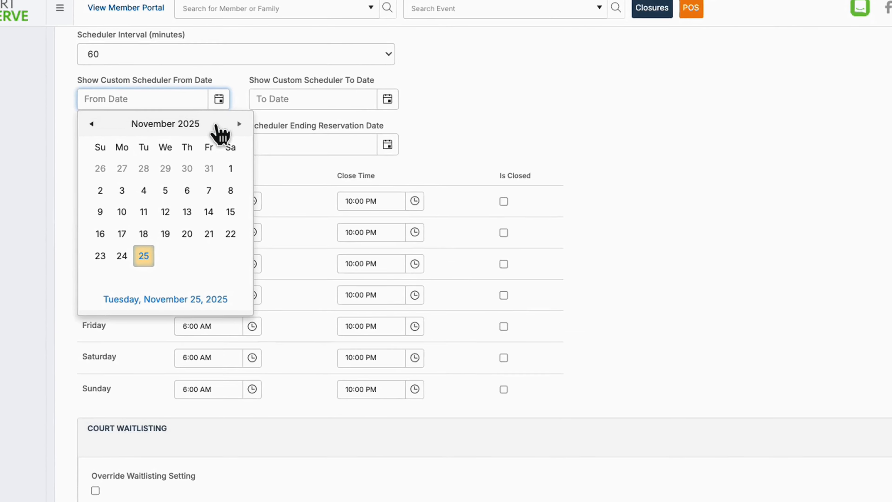
left_click(229, 151)
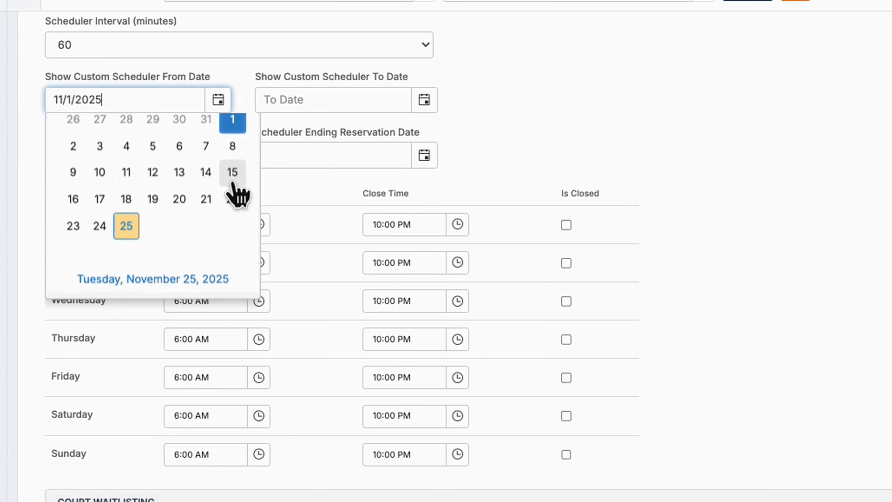
left_click(424, 99)
left_click(454, 131)
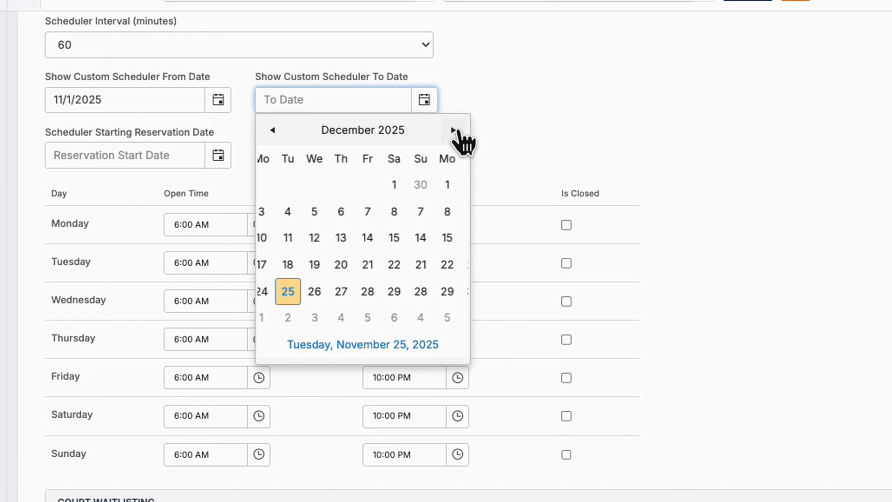
left_click(455, 131)
left_click(455, 131)
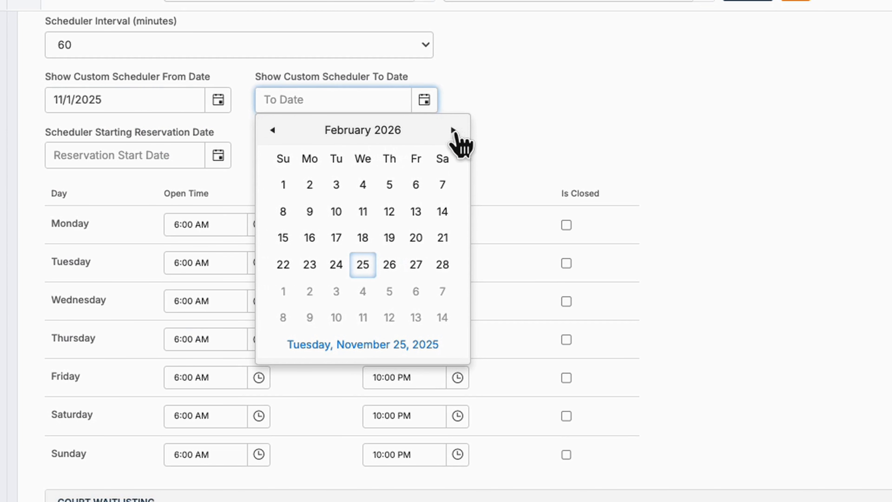
left_click(453, 130)
left_click(335, 290)
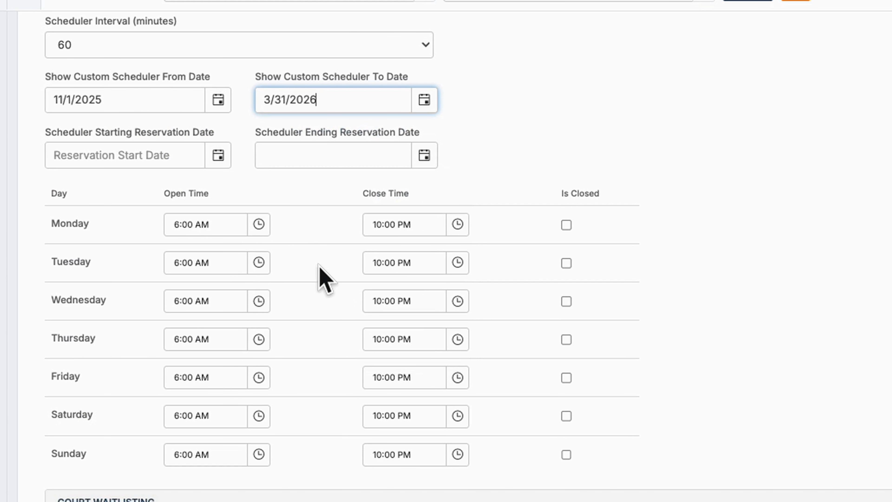
Set the scheduler's starting reservation date to 11/25/2025 and its ending reservation date to 3/31/2026
left_click(221, 161)
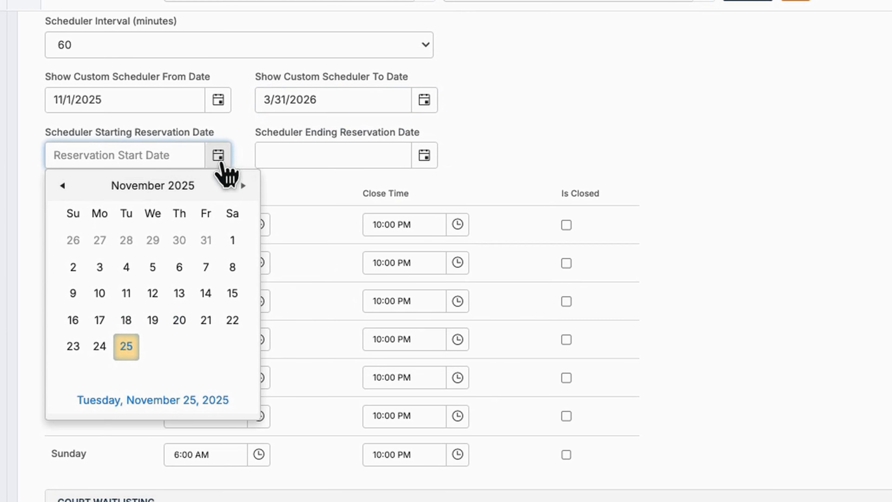
left_click(127, 347)
left_click(423, 160)
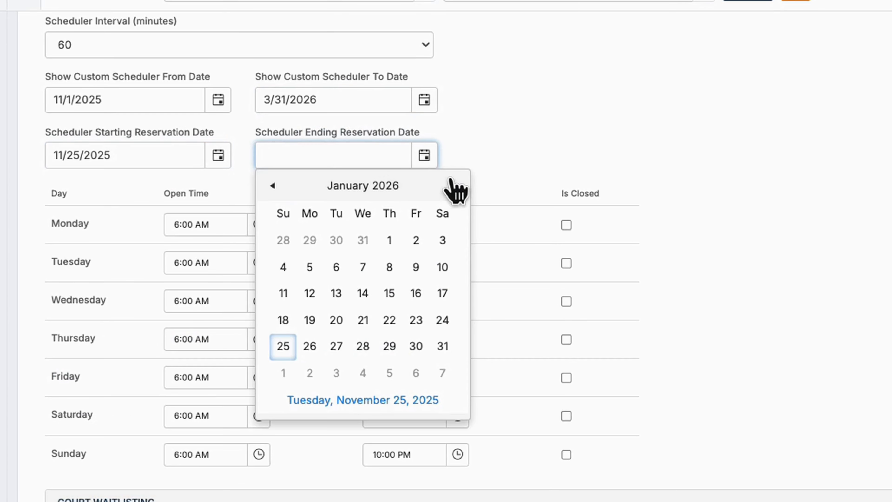
left_click(452, 183)
left_click(452, 183)
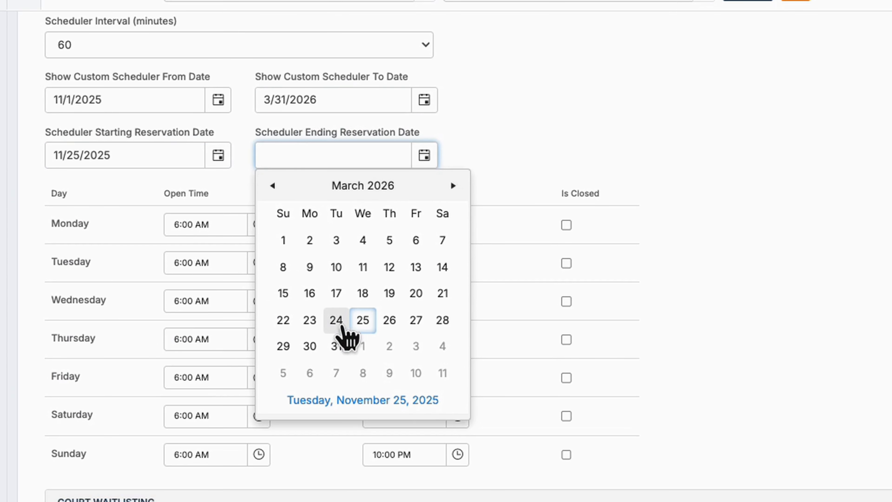
left_click(337, 347)
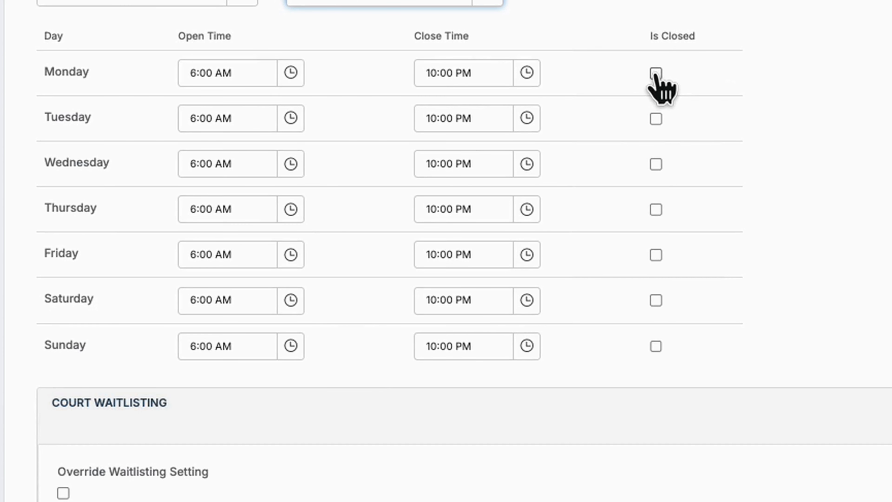
Mark Monday as closed and override the court waitlisting setting, saving the scheduler
left_click(655, 73)
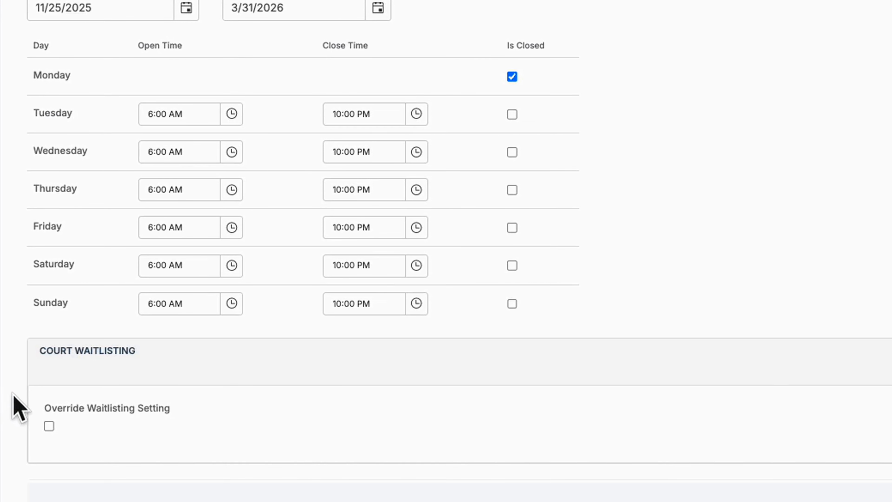
left_click(49, 425)
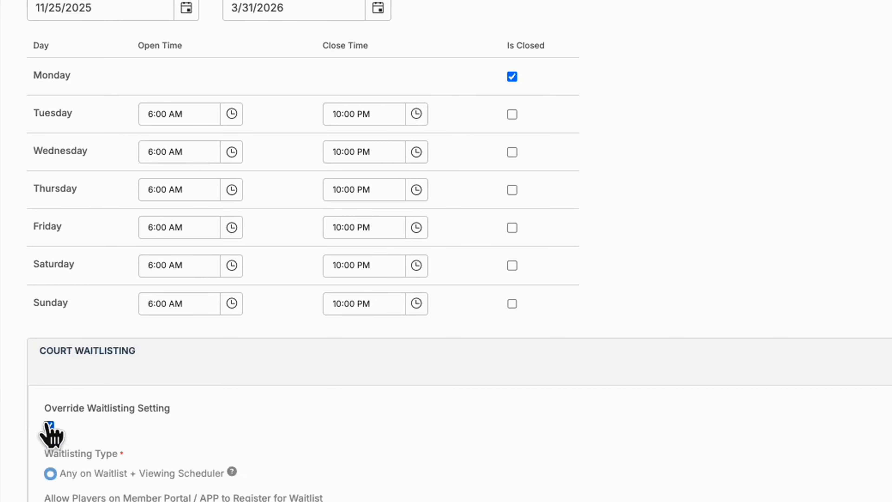
scroll(50, 432, "down", 4)
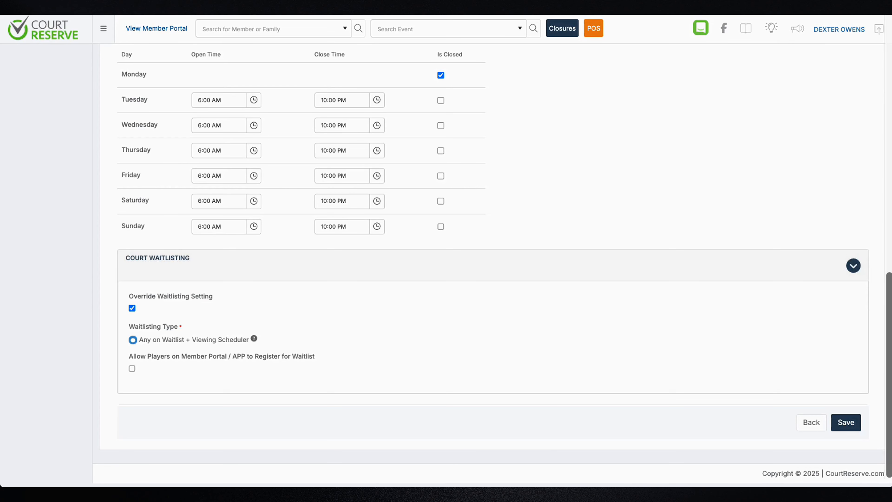
left_click(847, 423)
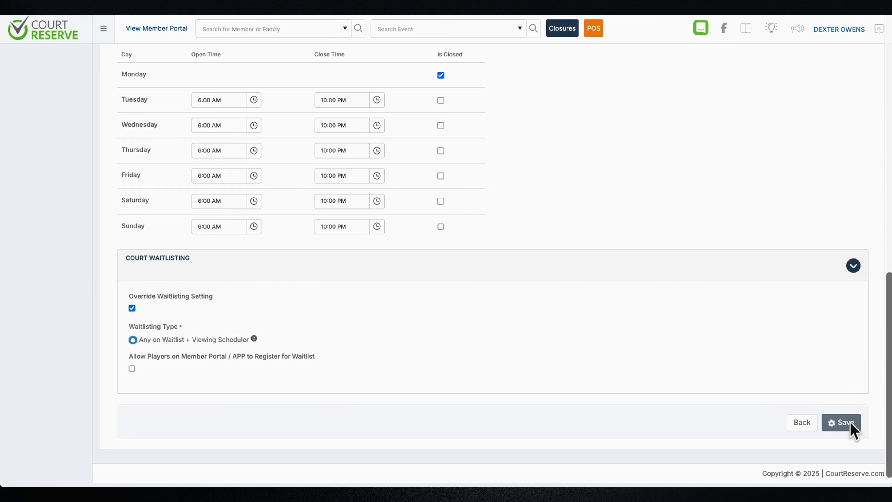